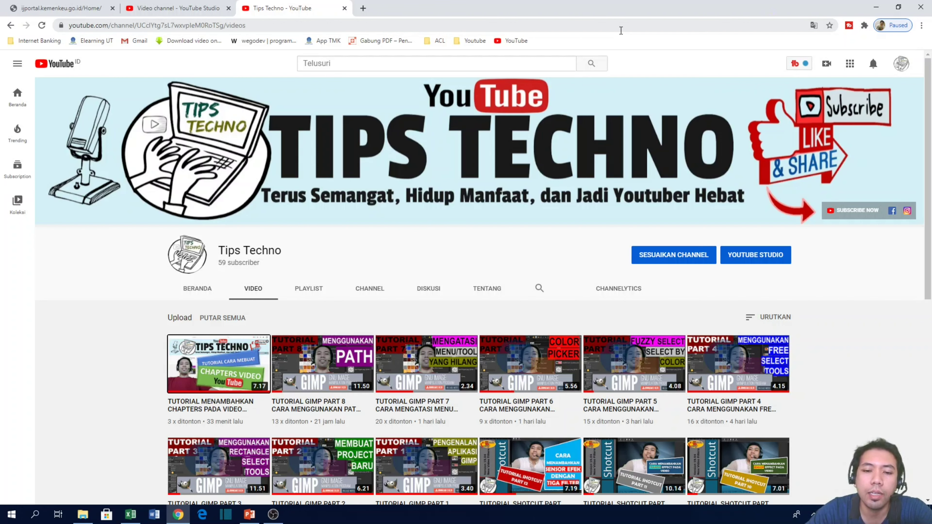
# - Open the details of the video about adding subtitles to YouTube videos from YouTube Studio's list of channel uploads
pyautogui.scroll(-5, 316, 111)
pyautogui.click(154, 7)
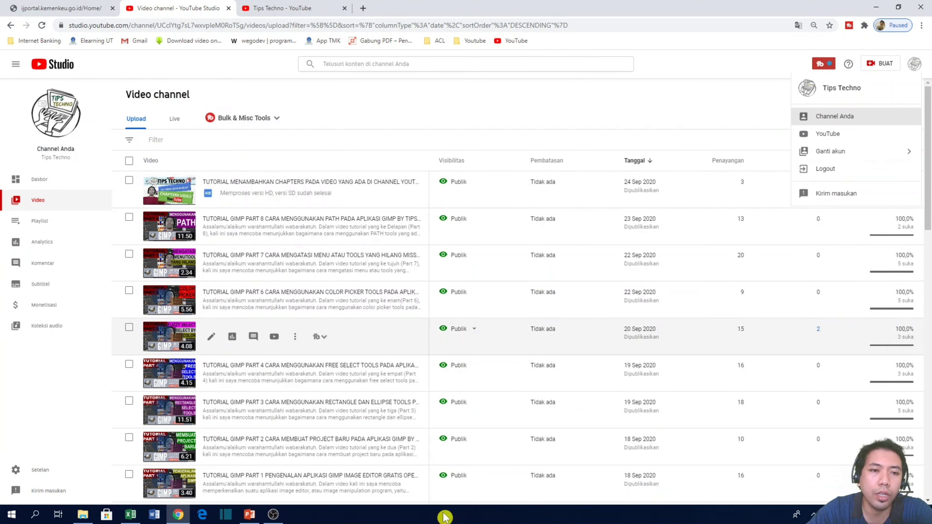
pyautogui.moveTo(927, 181); pyautogui.dragTo(928, 299)
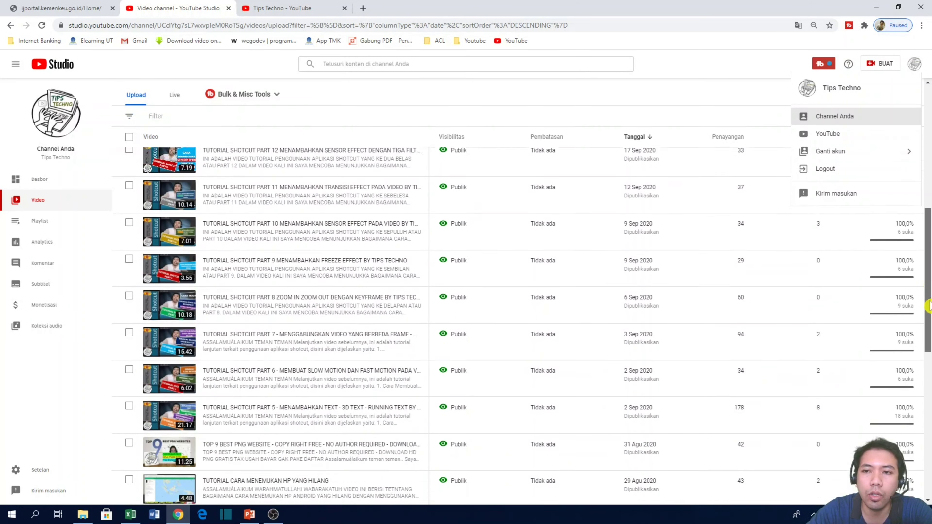
pyautogui.scroll(-10, 295, 362)
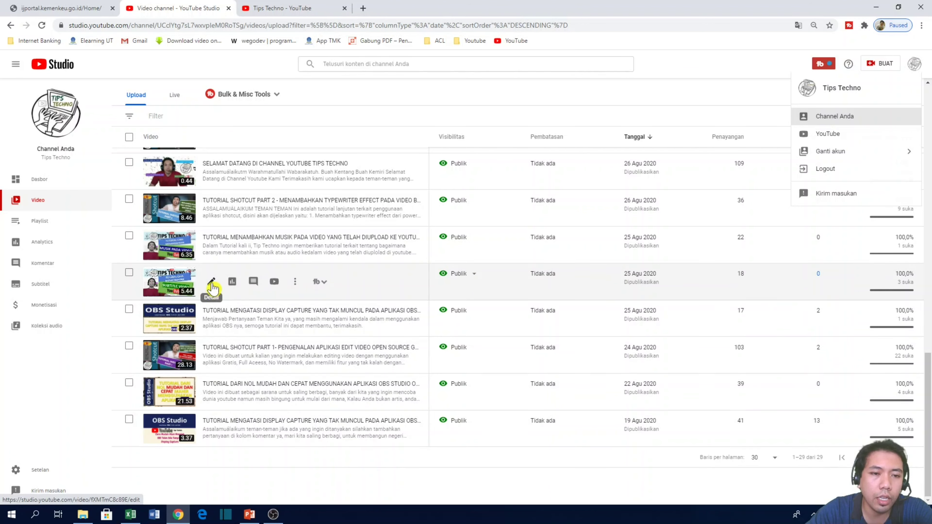
pyautogui.click(212, 284)
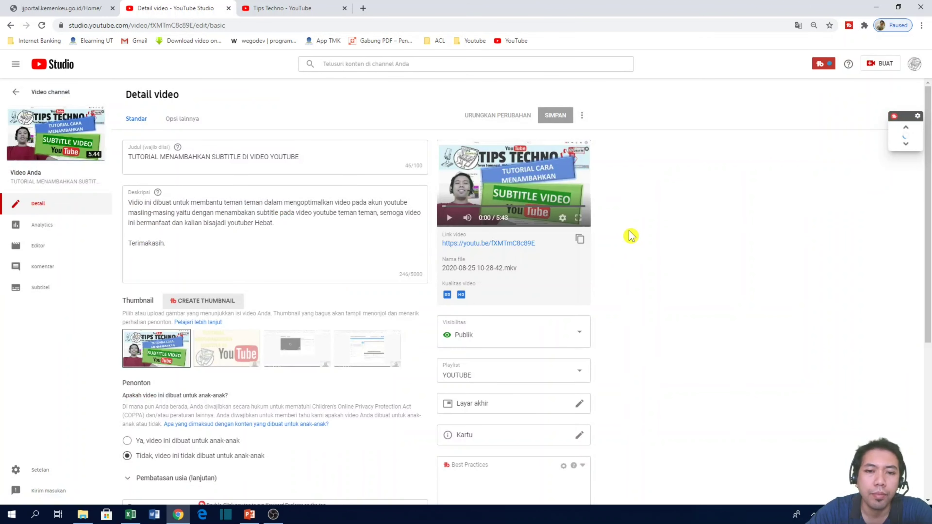
# - Open the end screen editor for the subtitle tutorial video
pyautogui.scroll(-6, 624, 257)
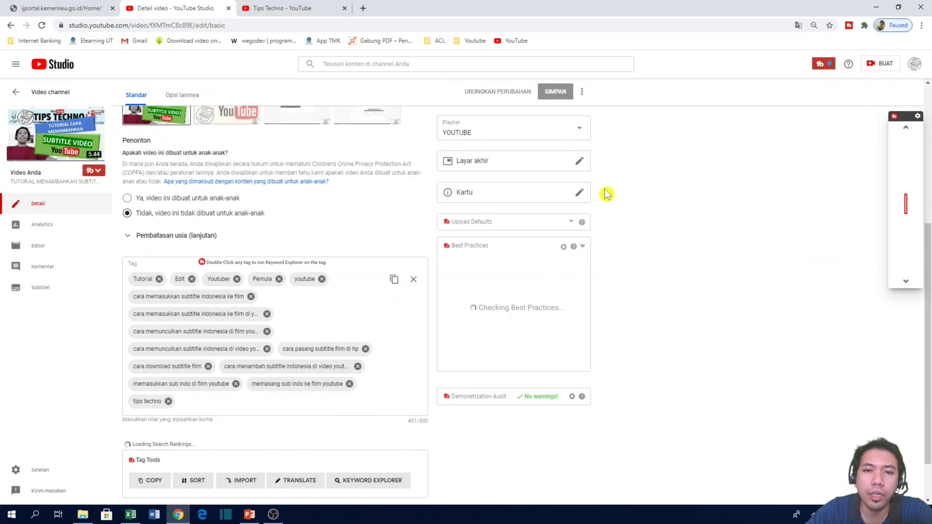
pyautogui.scroll(5, 605, 193)
pyautogui.scroll(-7, 612, 191)
pyautogui.scroll(3, 612, 191)
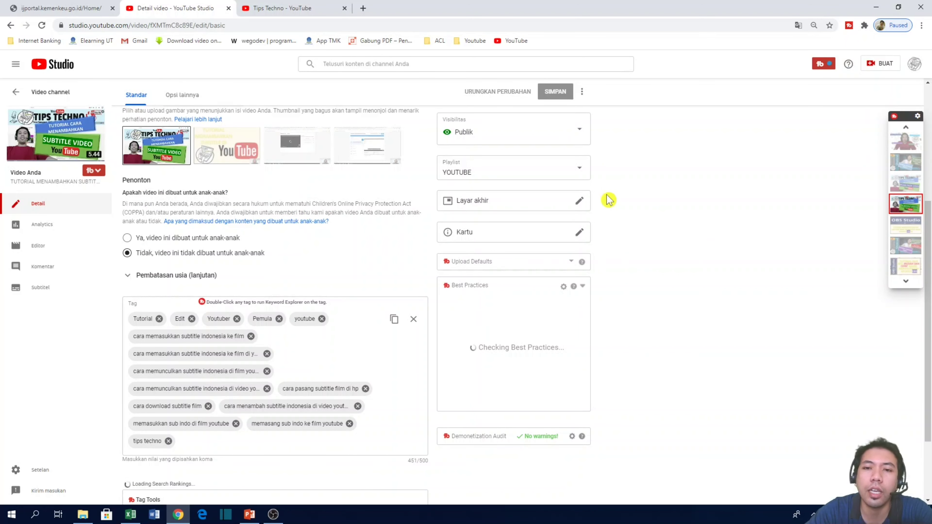
pyautogui.click(580, 203)
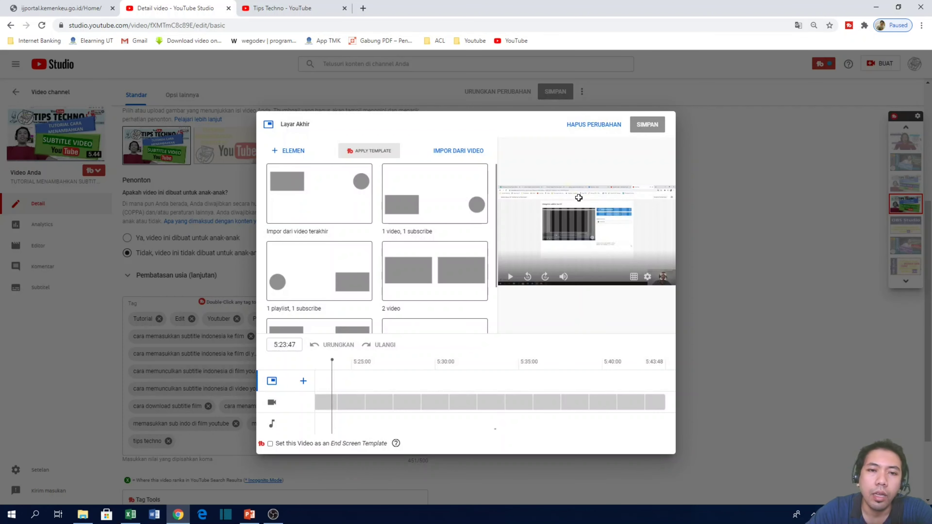
# - Apply the end screen layout imported from the latest video and select its playlist element
pyautogui.scroll(-2, 458, 243)
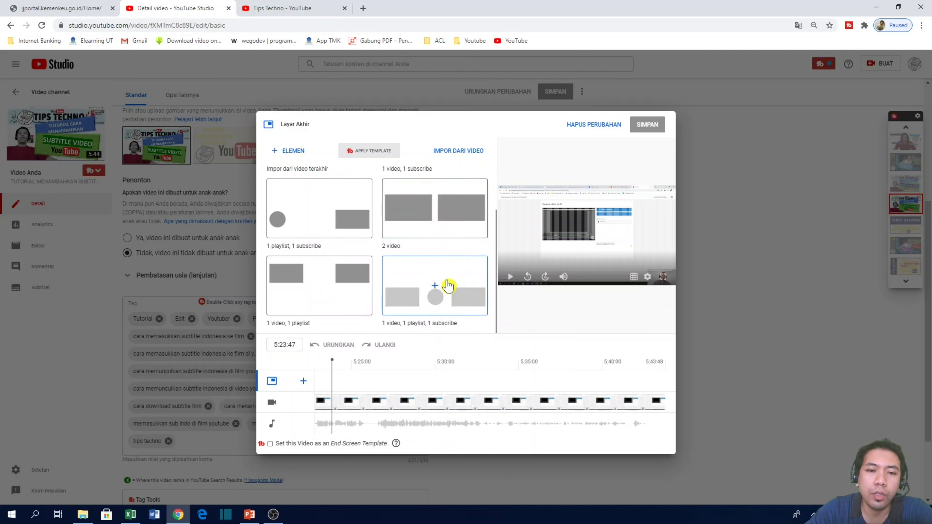
pyautogui.scroll(2, 448, 286)
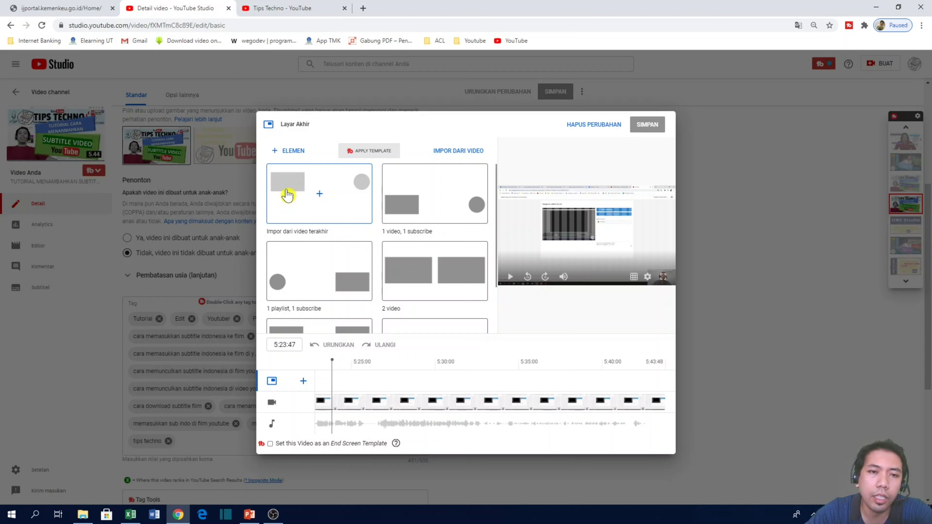
pyautogui.scroll(-2, 399, 281)
pyautogui.scroll(2, 421, 282)
pyautogui.scroll(-2, 418, 279)
pyautogui.scroll(2, 367, 277)
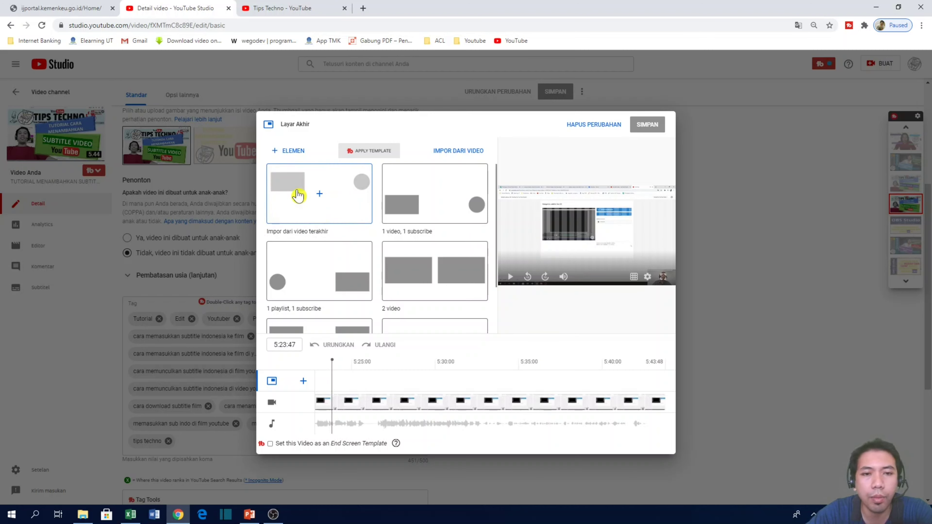
pyautogui.click(321, 195)
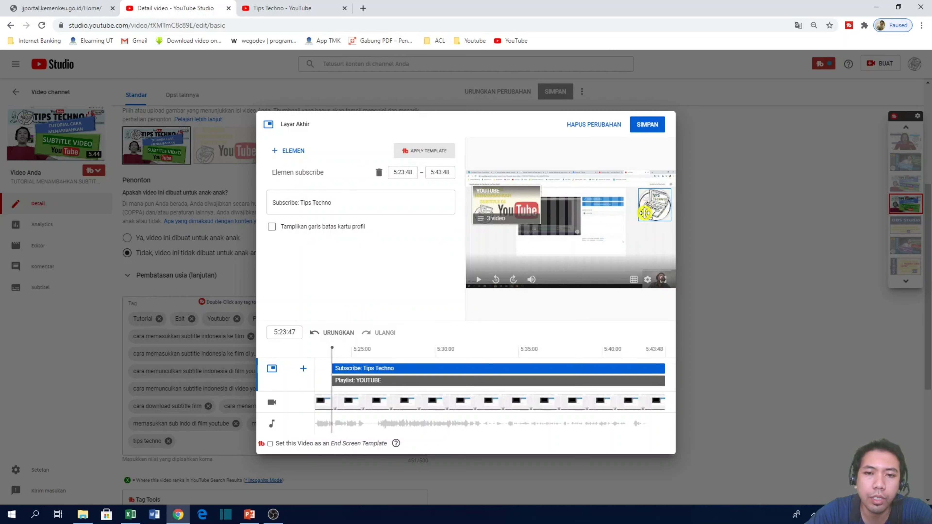
pyautogui.click(508, 205)
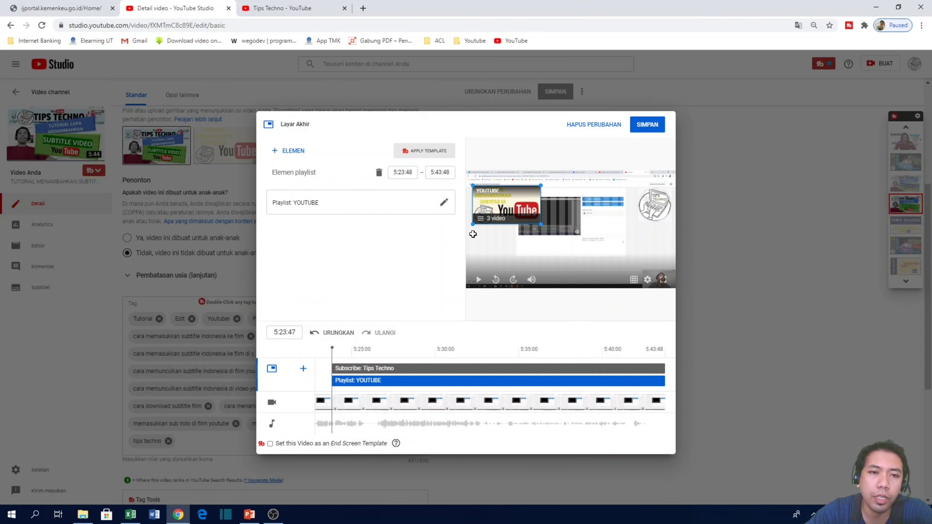
# - Add a video element to the end screen, delete the YOUTUBE playlist element and move the video element into its place
pyautogui.click(276, 153)
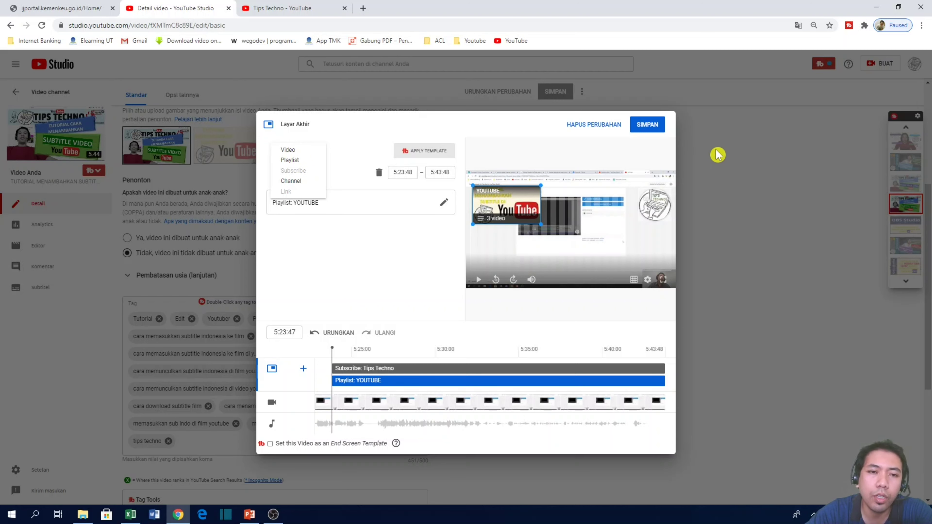
pyautogui.click(297, 156)
pyautogui.click(506, 200)
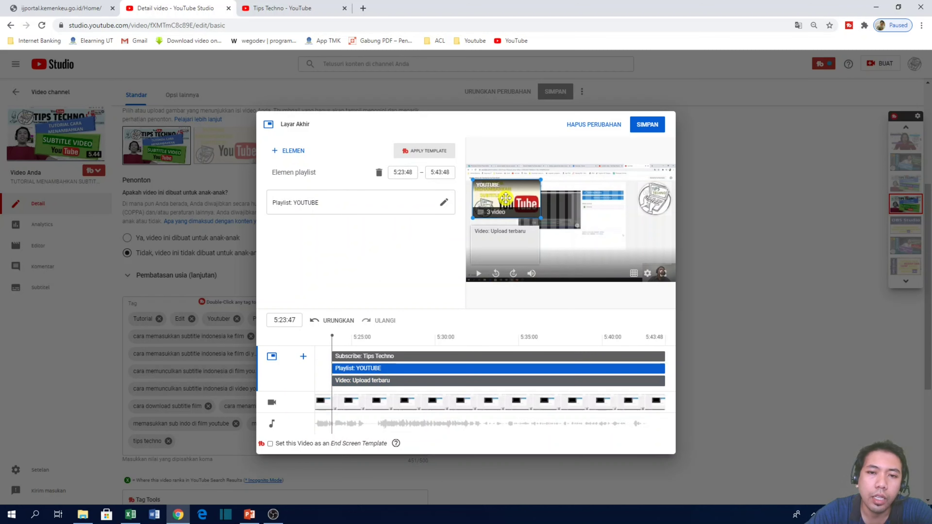
pyautogui.press('Delete')
pyautogui.moveTo(508, 249); pyautogui.dragTo(501, 206)
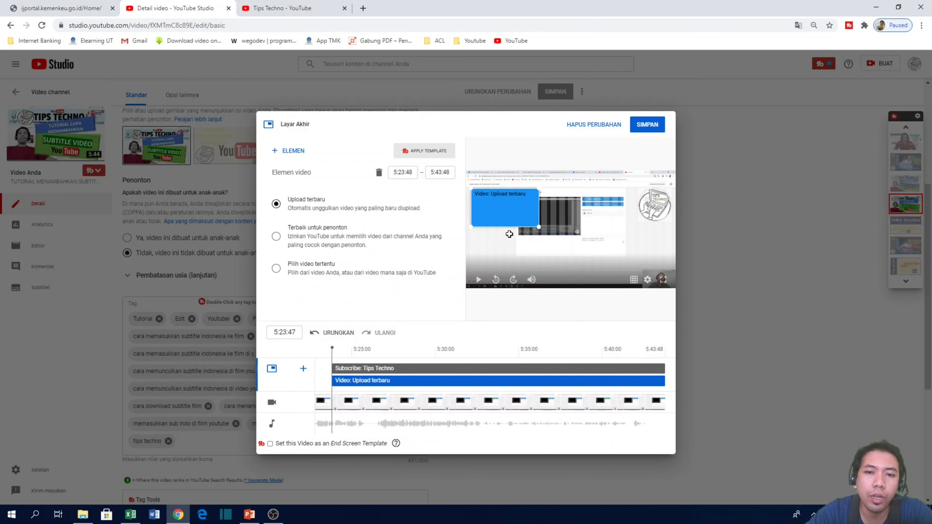
# - Link the video element to the specific video "TUTORIAL MENAMBAHKAN CHAPTERS PADA VIDEO YANG ADA DI CHANNEL YOUTUBE" and save the end screen
pyautogui.click(422, 238)
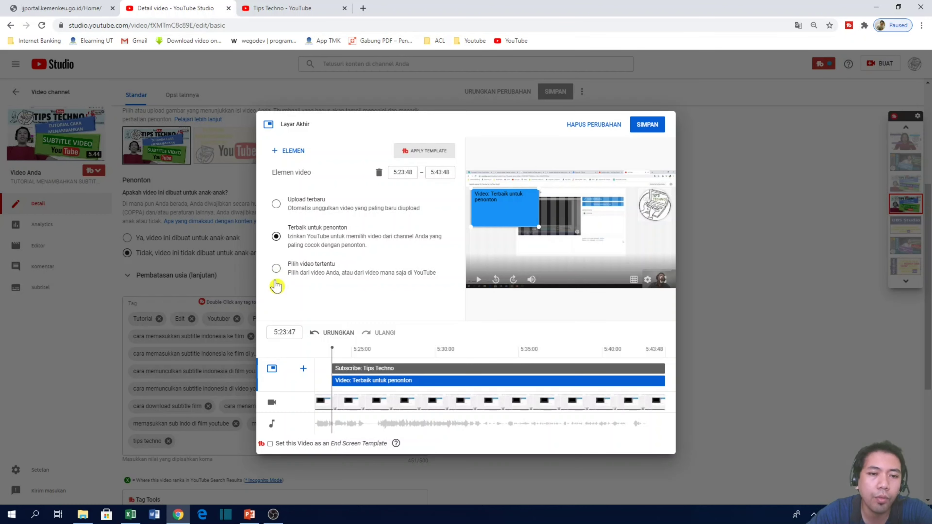
pyautogui.click(275, 271)
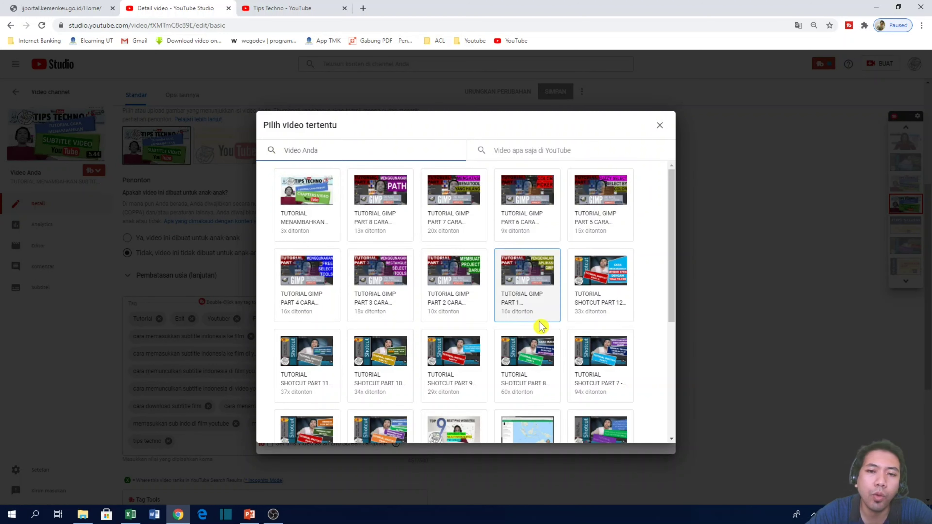
pyautogui.click(306, 189)
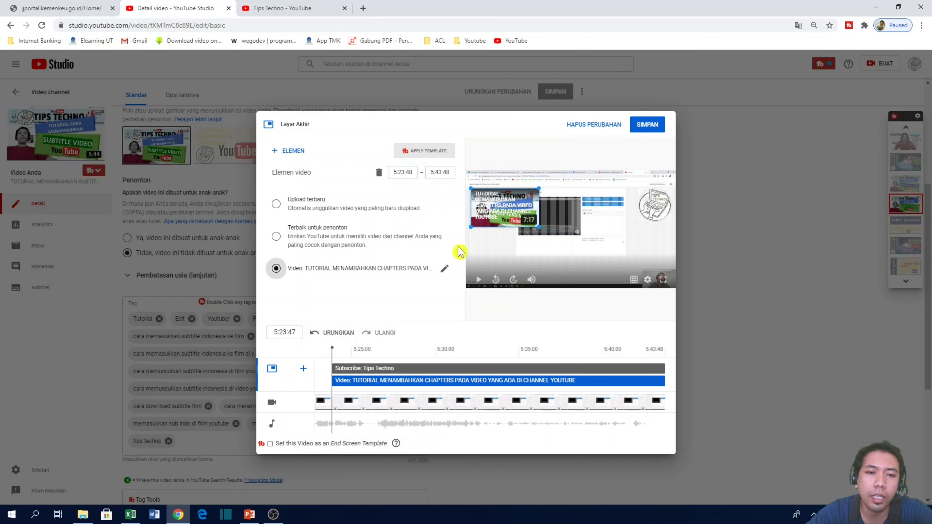
pyautogui.click(444, 269)
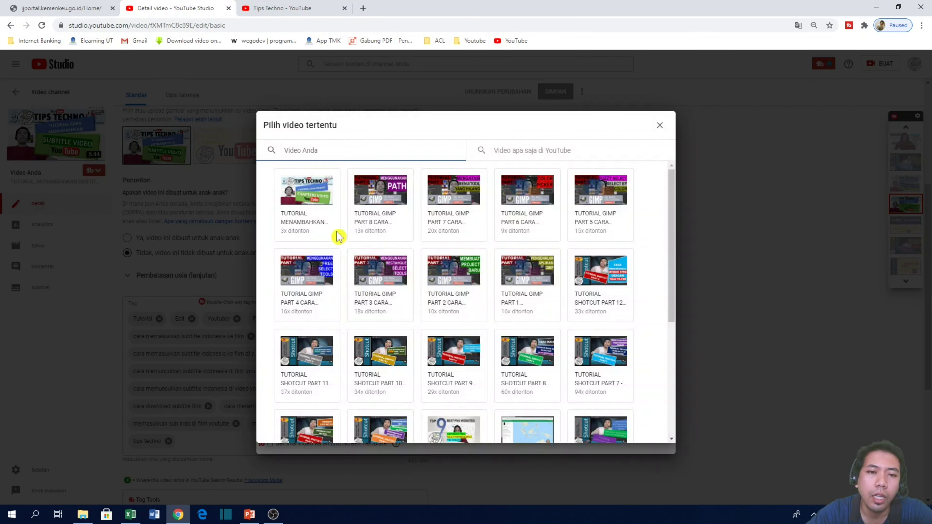
pyautogui.scroll(-3, 438, 375)
pyautogui.scroll(5, 441, 254)
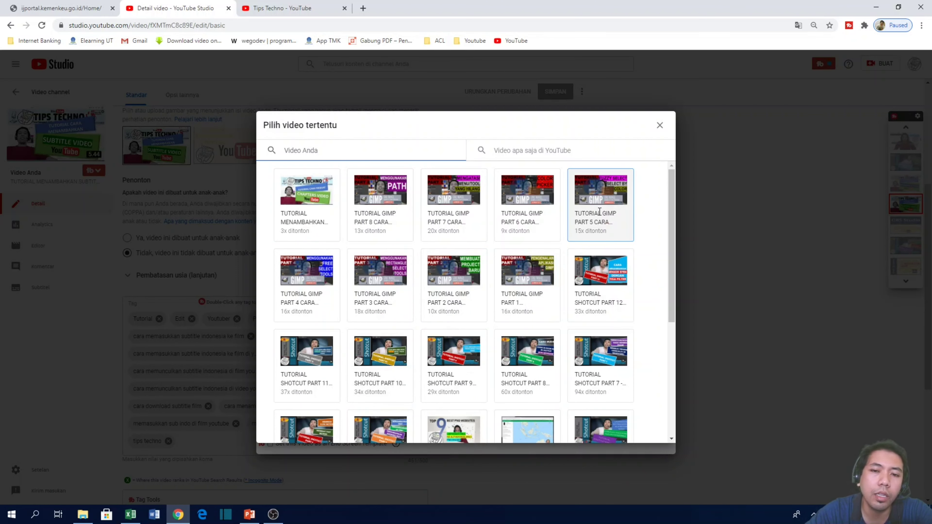
pyautogui.click(311, 196)
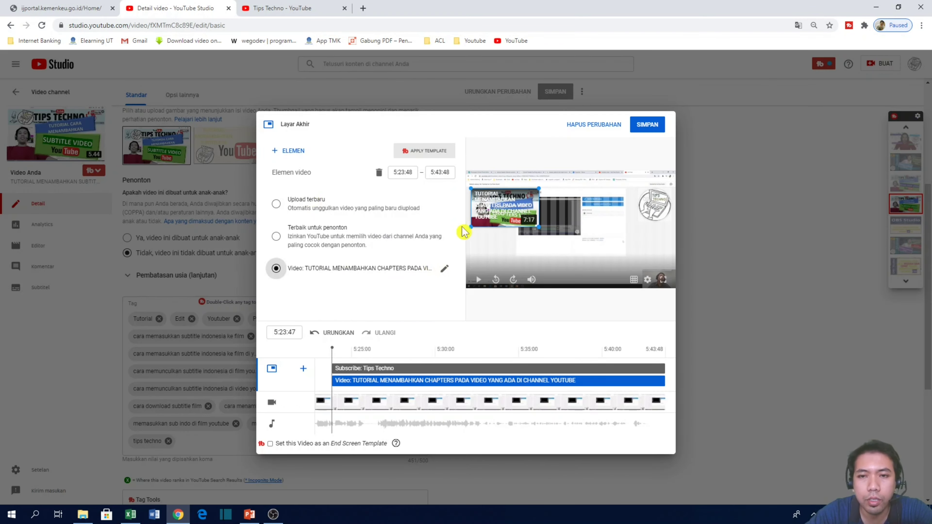
pyautogui.click(649, 126)
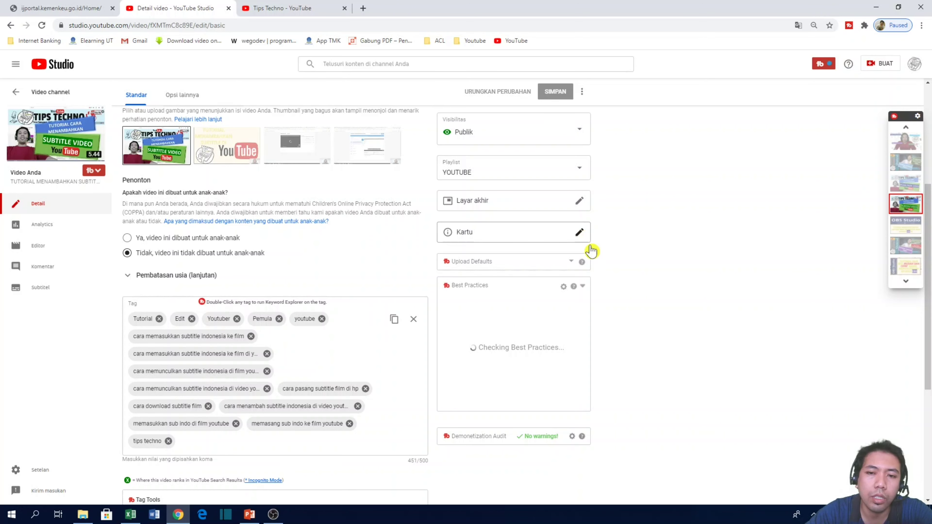
# - Open the card editor for this video and view the videos offered for a video card
pyautogui.click(579, 234)
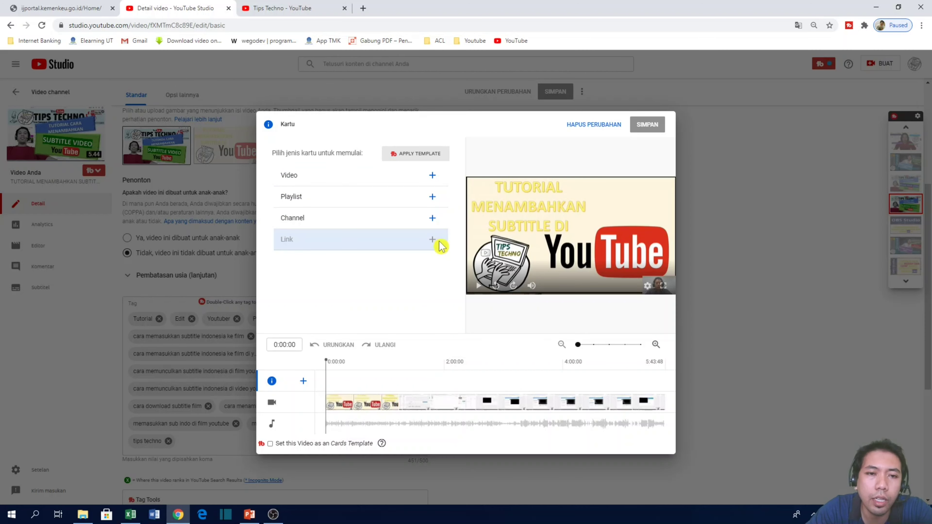
pyautogui.click(432, 176)
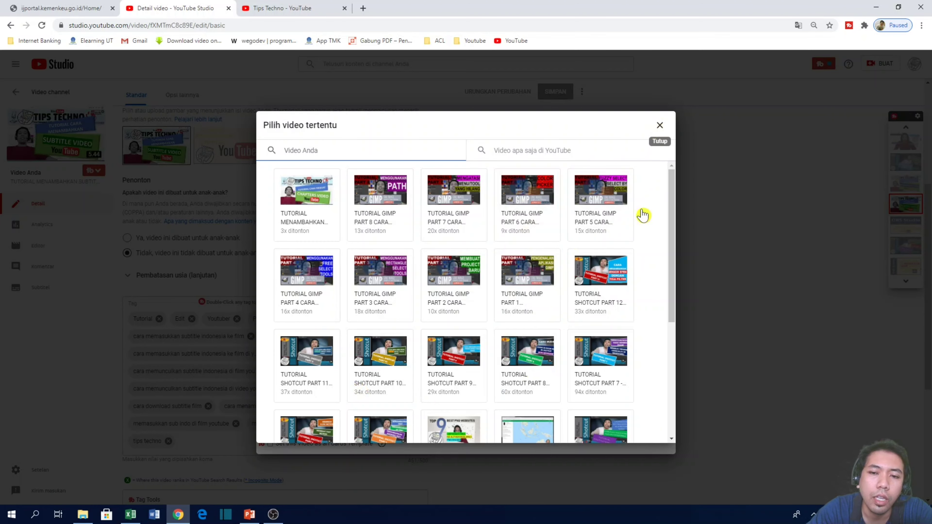
pyautogui.click(658, 129)
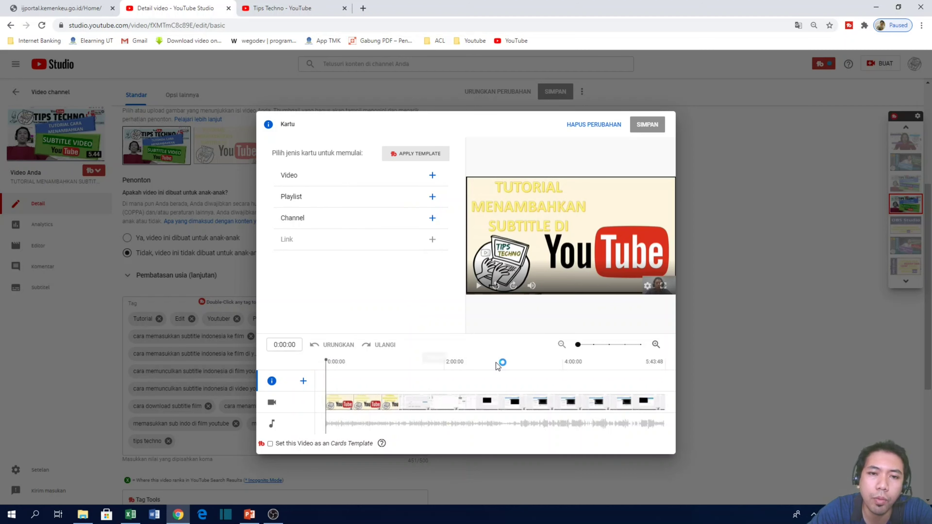
# - Add a playlist card for the YOUTUBE playlist at 2:49:53 in the timeline and save the cards
pyautogui.click(472, 368)
pyautogui.click(613, 367)
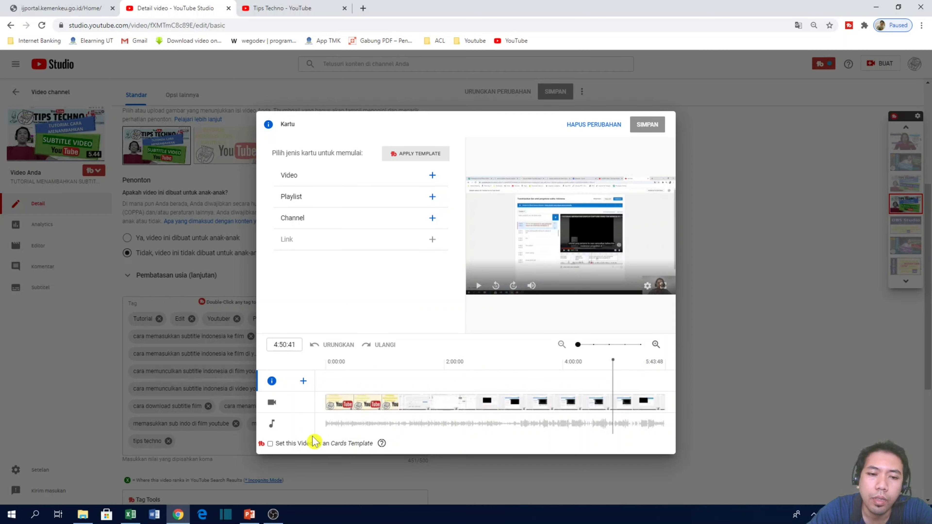
pyautogui.click(493, 367)
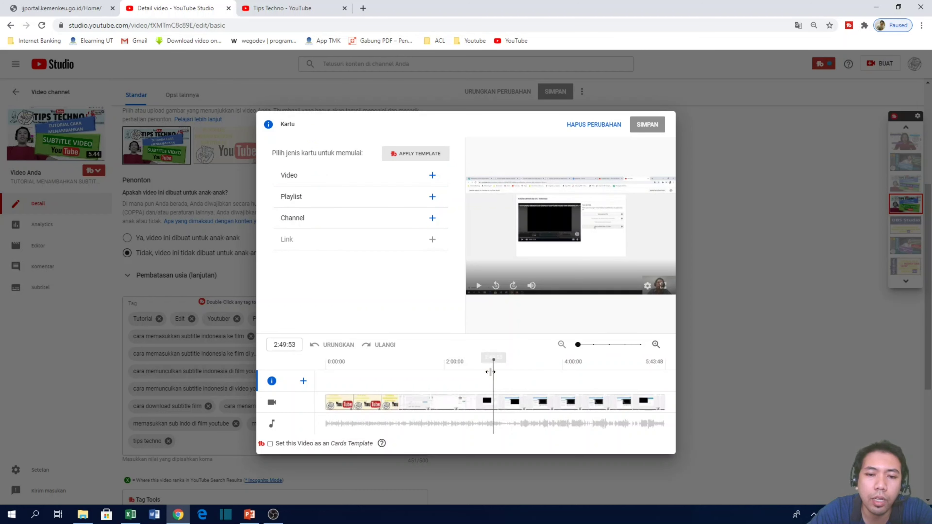
pyautogui.click(432, 198)
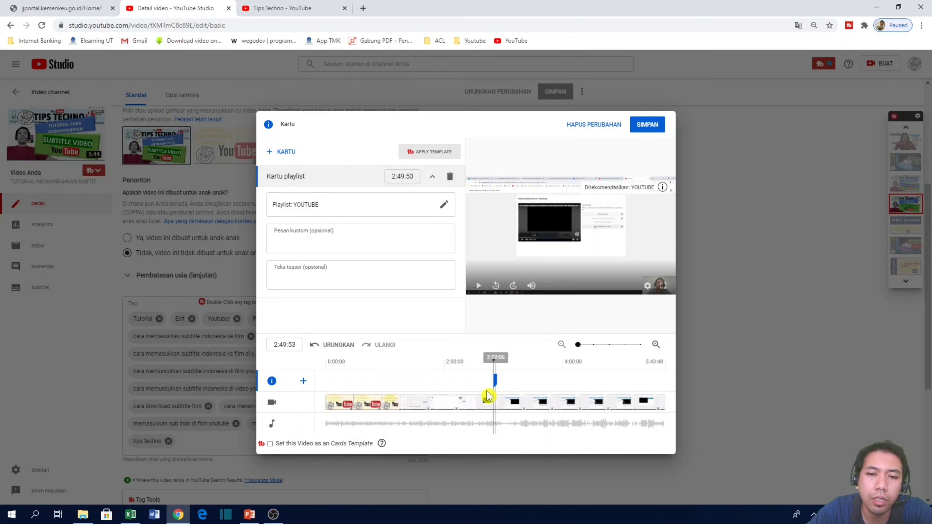
pyautogui.click(647, 124)
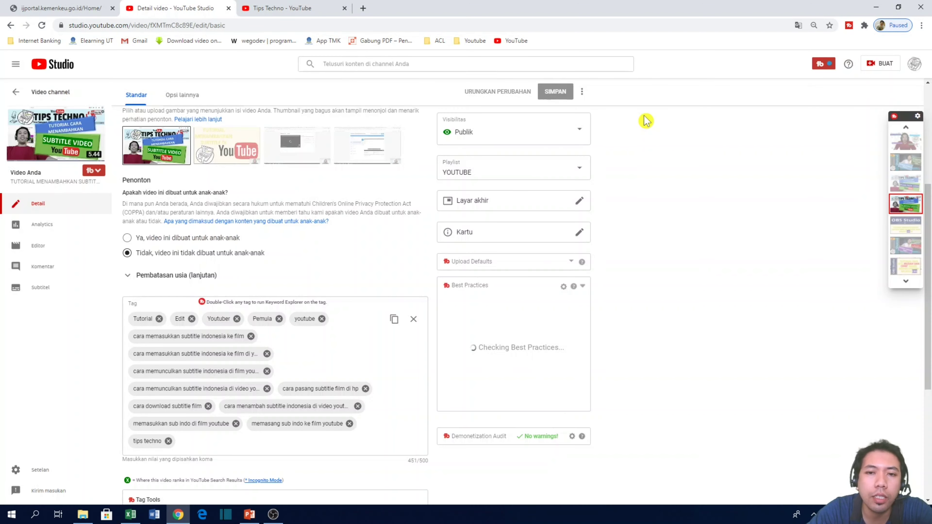
pyautogui.scroll(-4, 495, 294)
pyautogui.scroll(8, 558, 228)
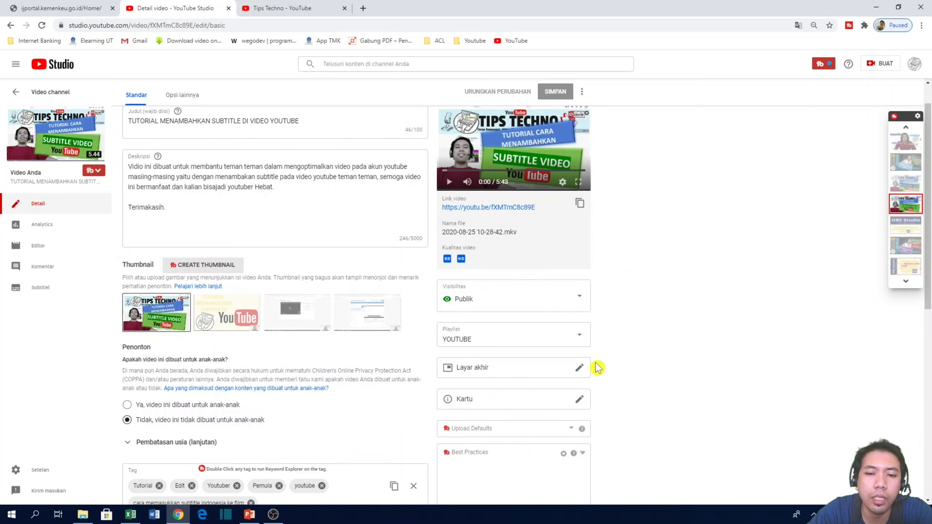
pyautogui.scroll(-3, 587, 389)
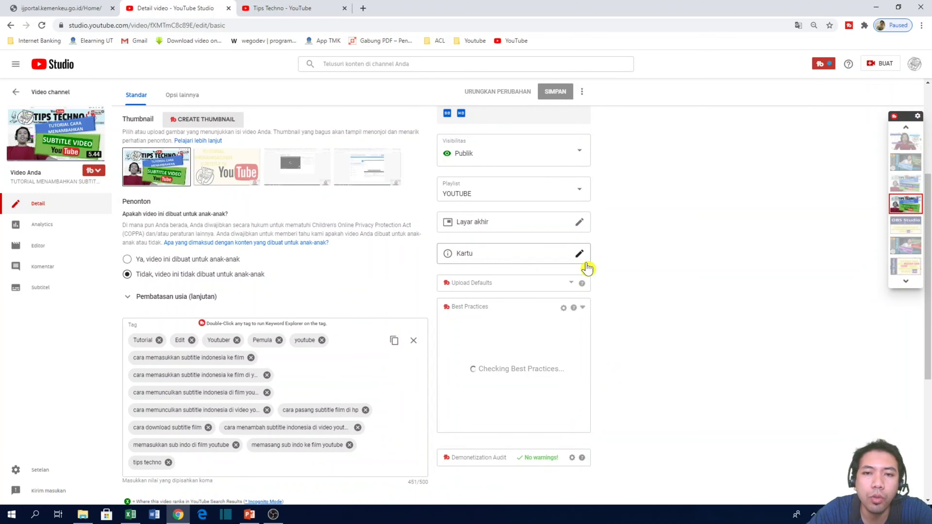
pyautogui.scroll(4, 602, 267)
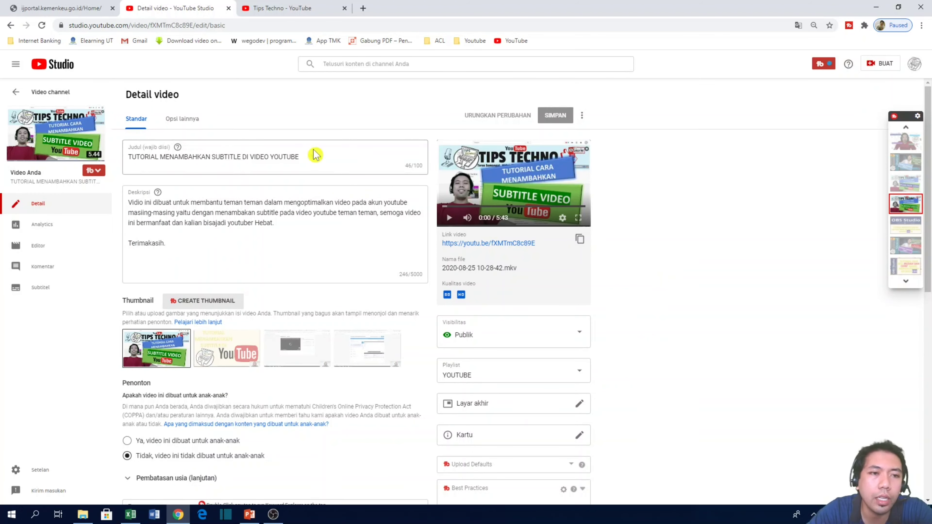